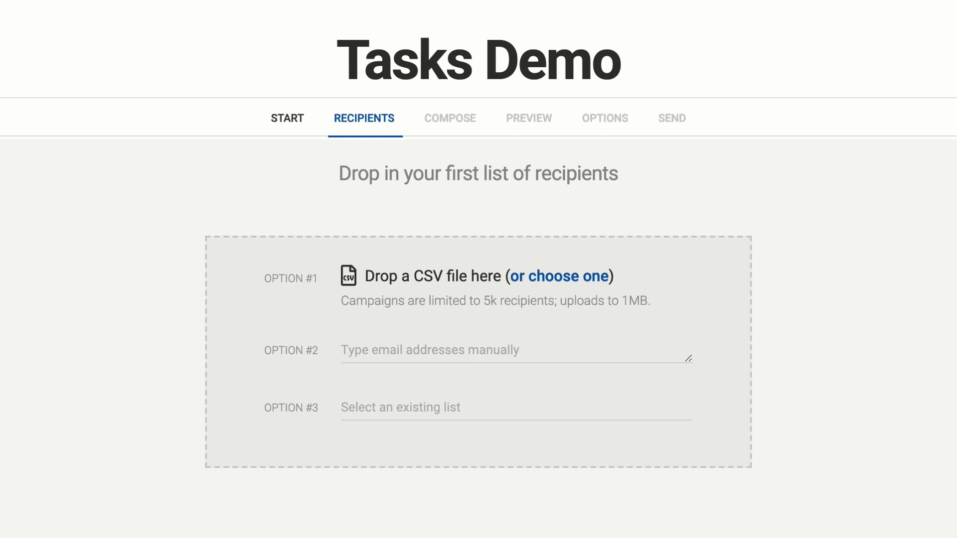
Upload with-task-fields.csv as the campaign's recipient list.
left_click(588, 279)
double_click(324, 38)
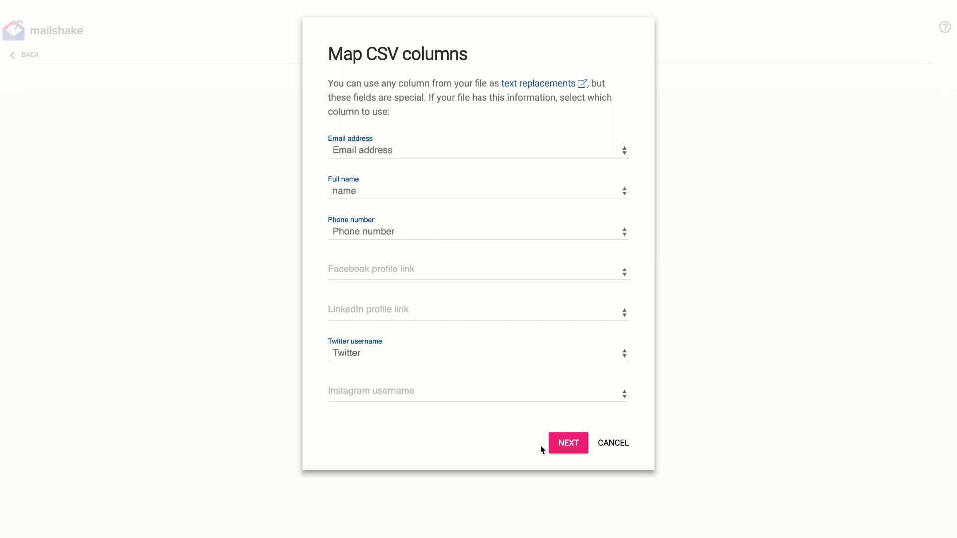
Import the mapped contacts and write the initial email: subject 'This will just be a test', body 'Hello!'.
left_click(557, 443)
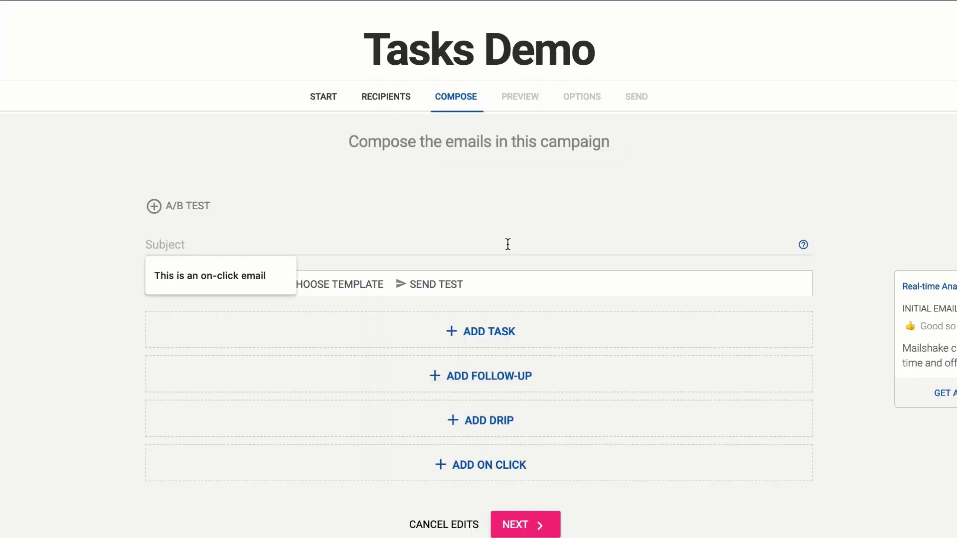
left_click(500, 193)
type("T")
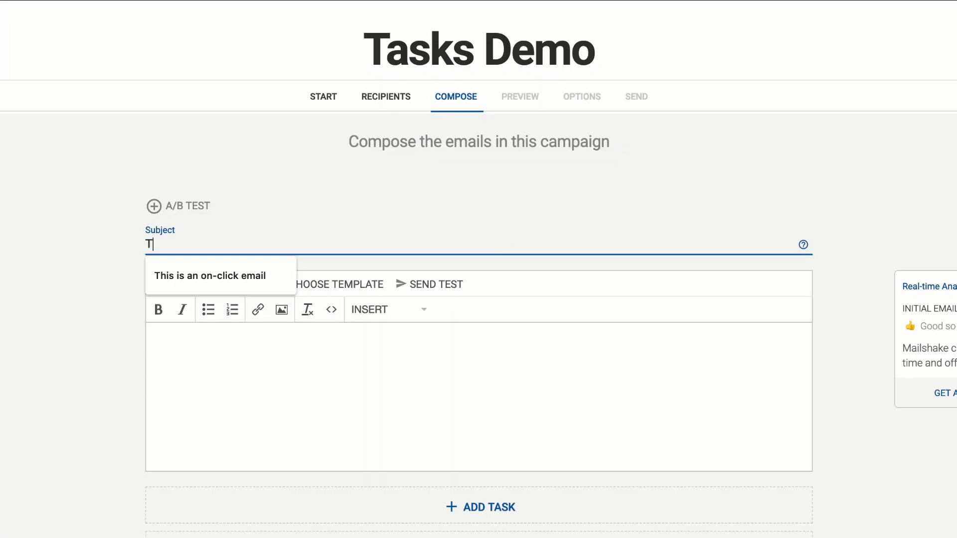
type("his will ju")
key("BackSpace")
key("BackSpace")
type("just be")
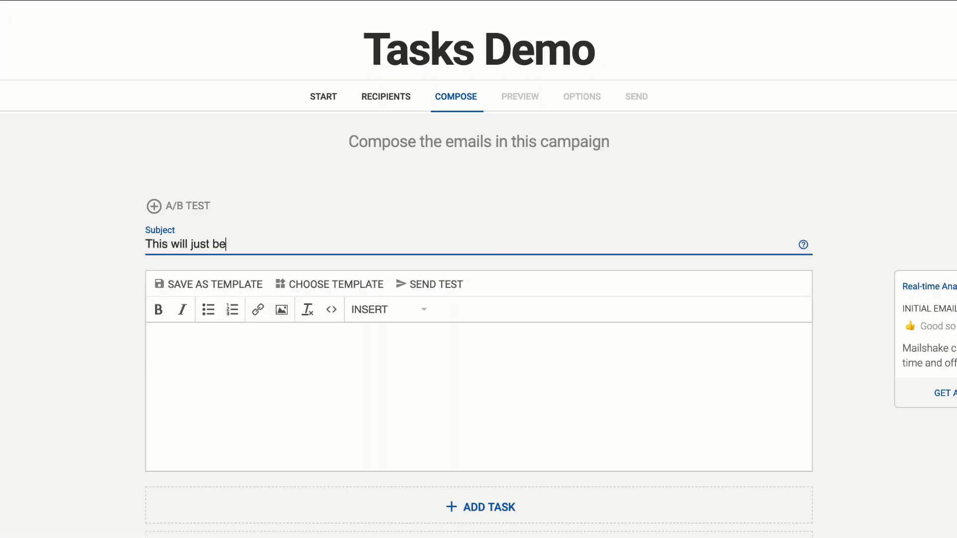
type(" a test")
left_click(411, 393)
type("Hello!")
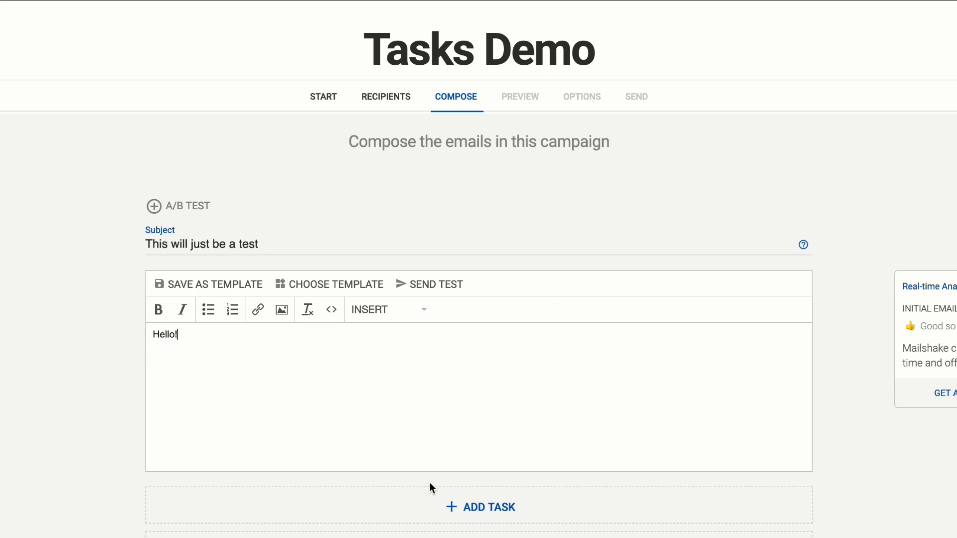
scroll(430, 482, "down", 3)
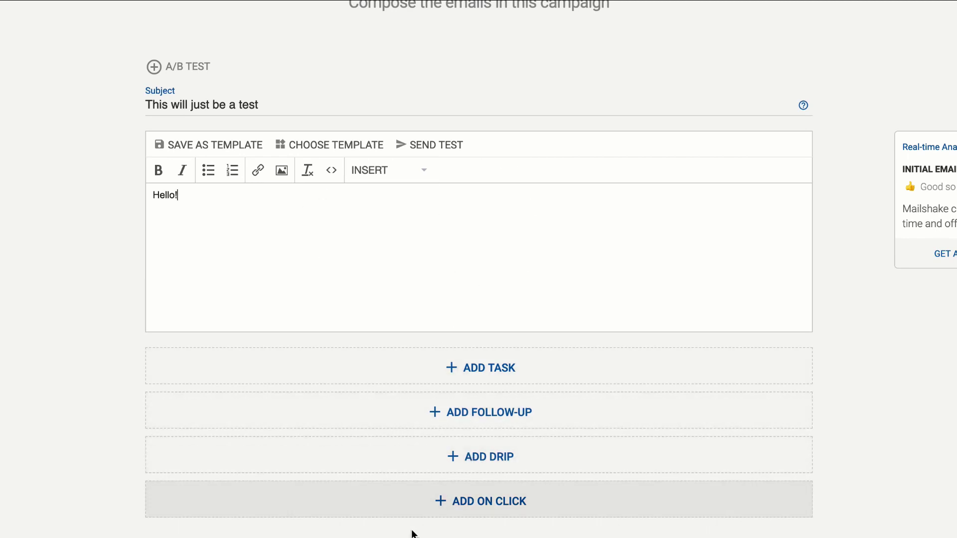
Add a Phone Call task reading 'Call this person.' after the initial email.
left_click(480, 367)
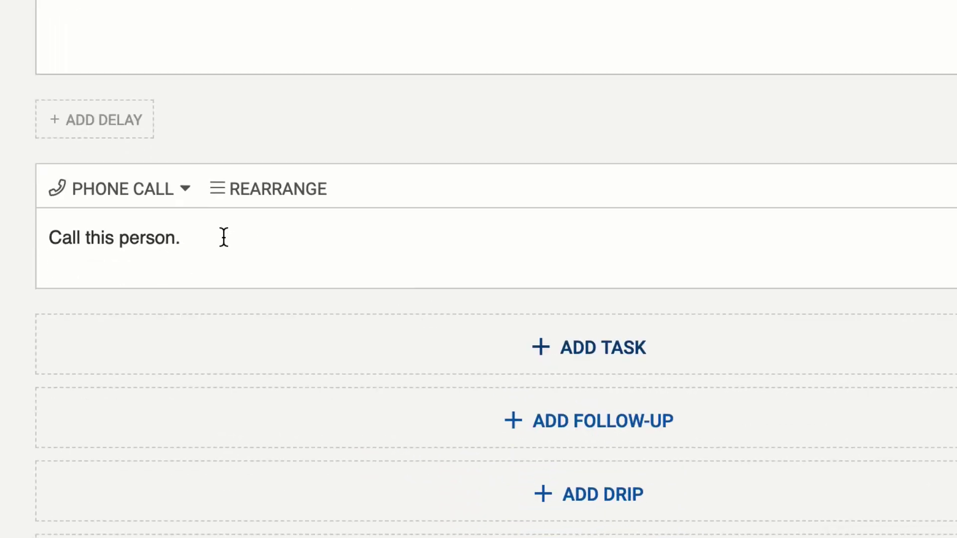
left_click(269, 229)
left_click(145, 196)
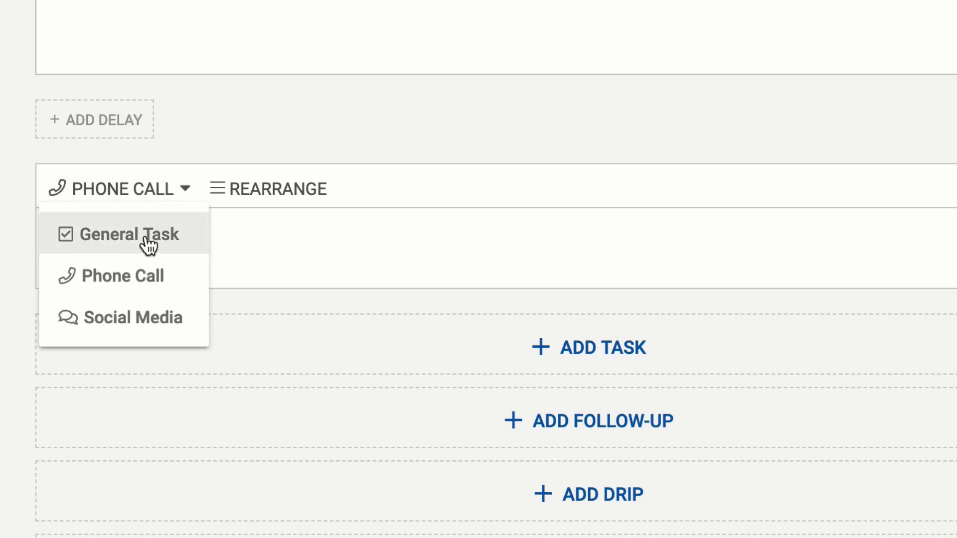
left_click(261, 238)
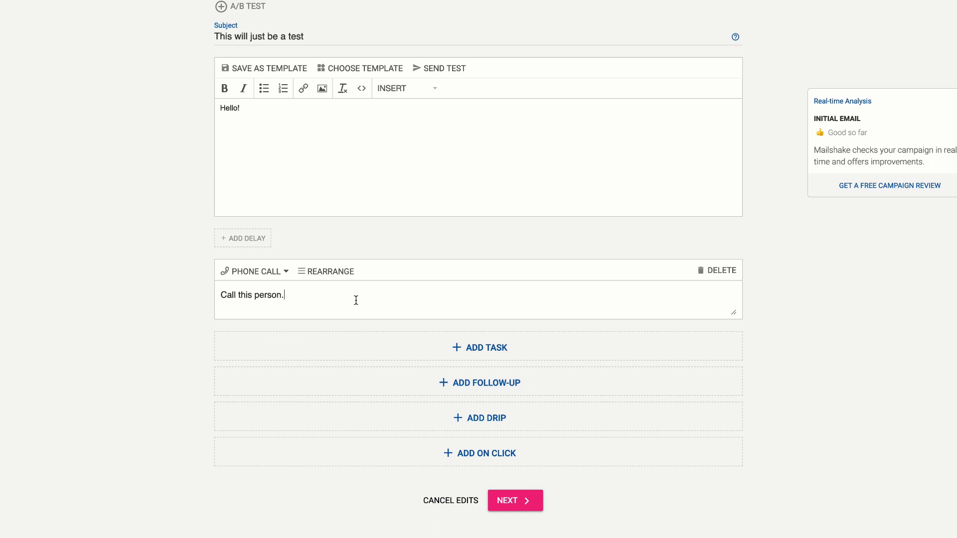
Add a 5-day follow-up reading 'Are not going to send until that above task is completed!'.
left_click(419, 381)
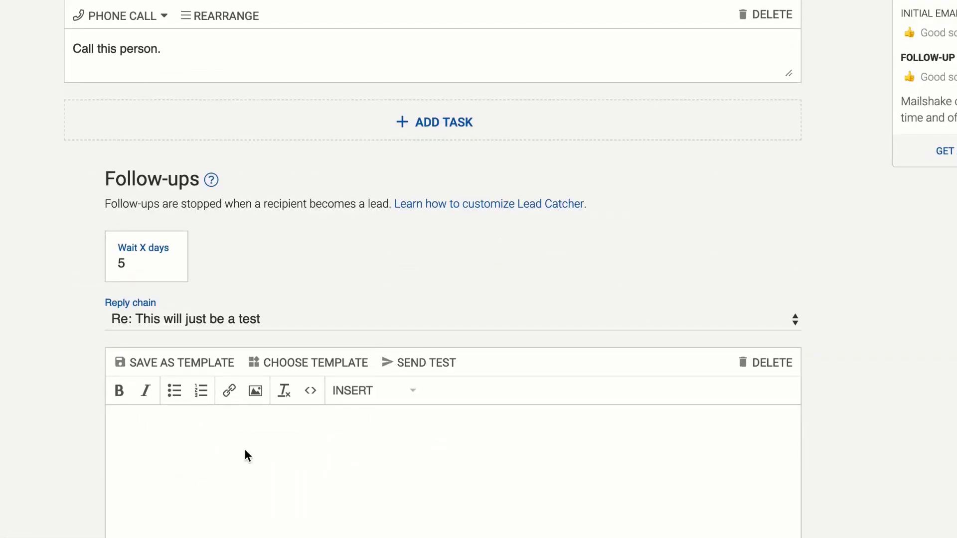
left_click(244, 483)
type("Are not going to send until that above t")
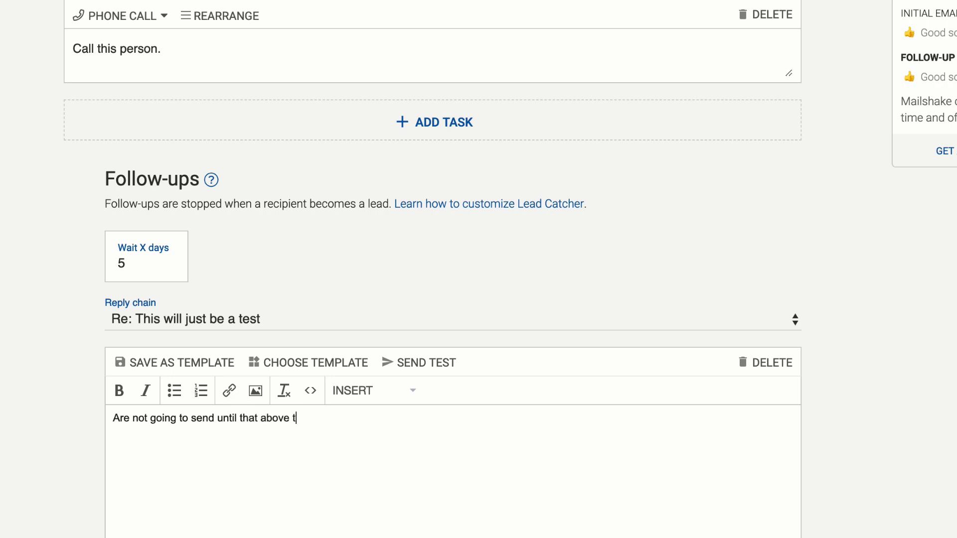
type("ask is completed!")
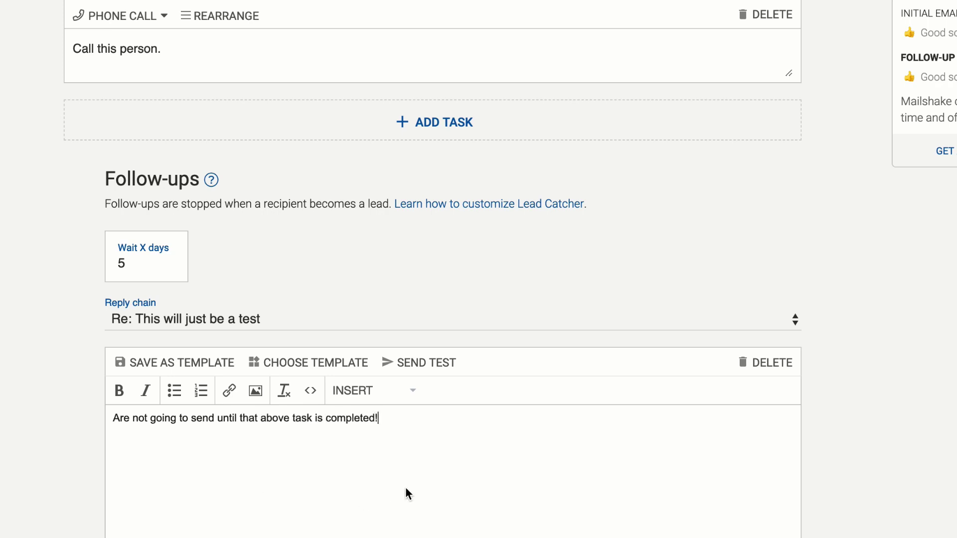
scroll(406, 449, "down", 3)
scroll(417, 323, "up", 1)
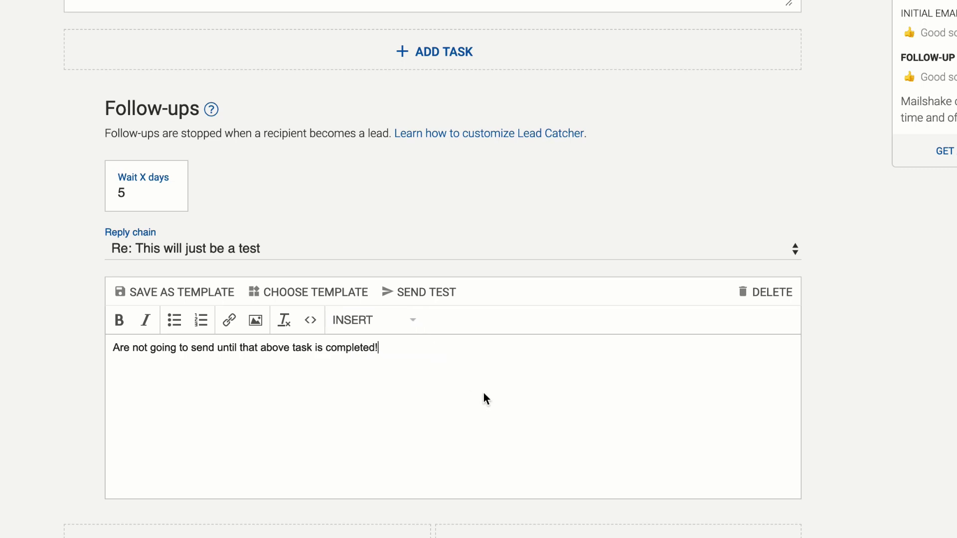
scroll(484, 399, "down", 3)
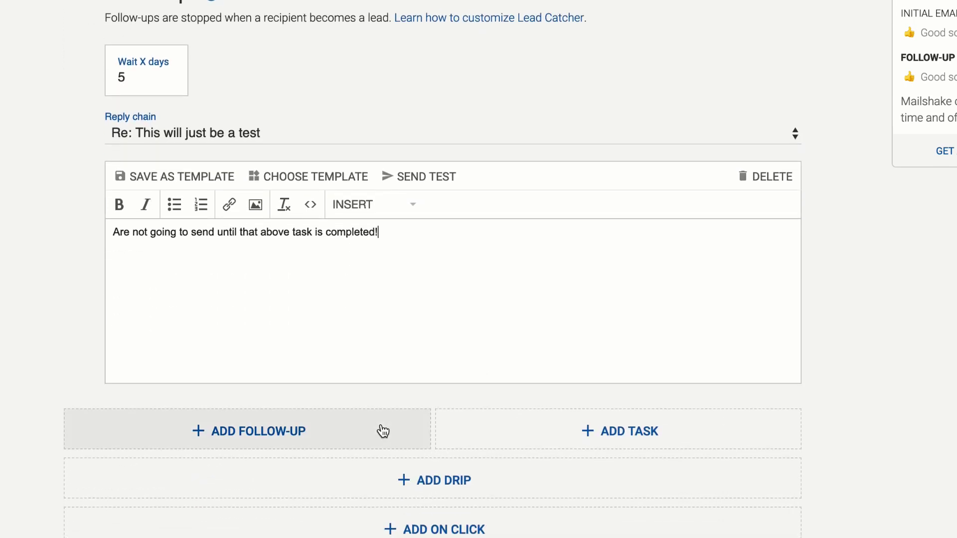
Add a Social Media task 'Connect on social media.' with a 2-day wait after the follow-up.
left_click(496, 435)
scroll(497, 434, "down", 3)
left_click(148, 258)
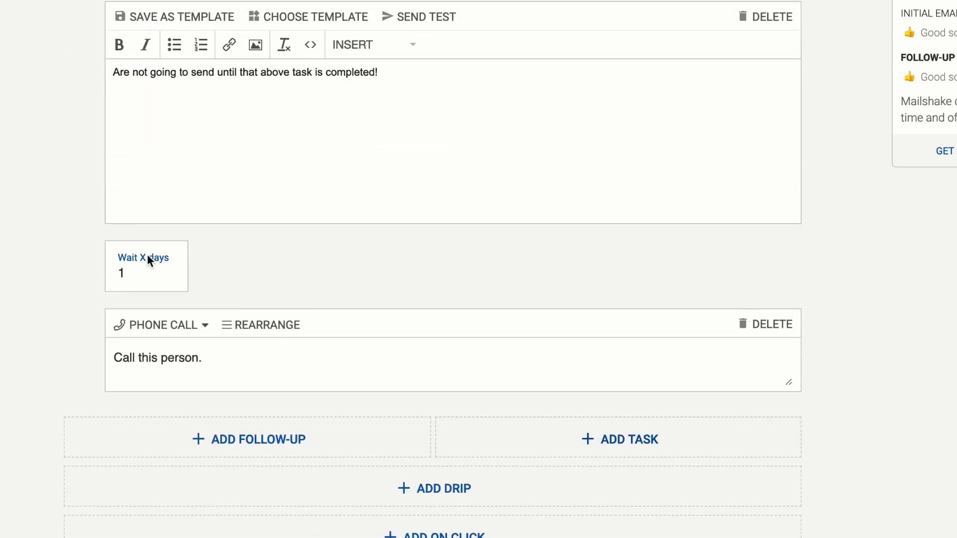
double_click(136, 268)
type("2")
left_click(149, 329)
left_click(158, 411)
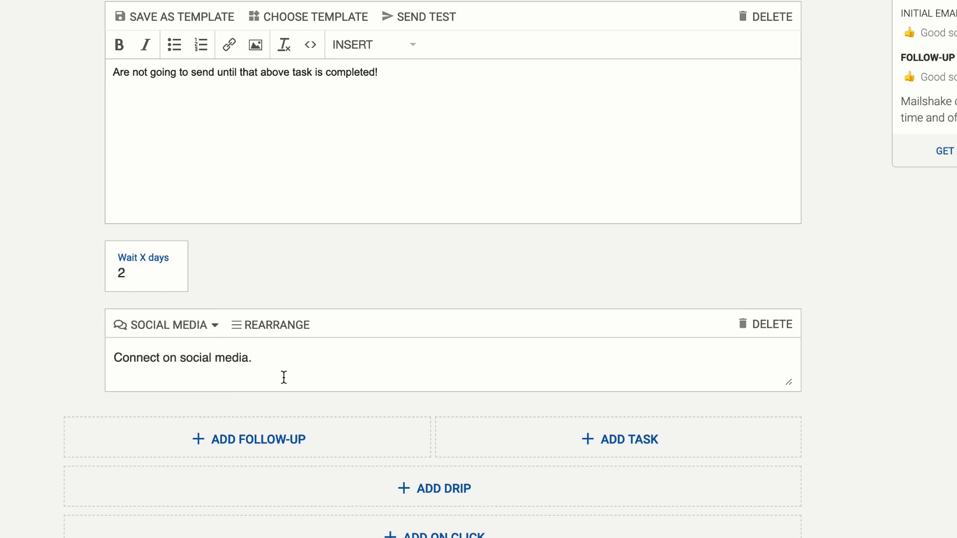
left_click(320, 360)
scroll(320, 360, "down", 1)
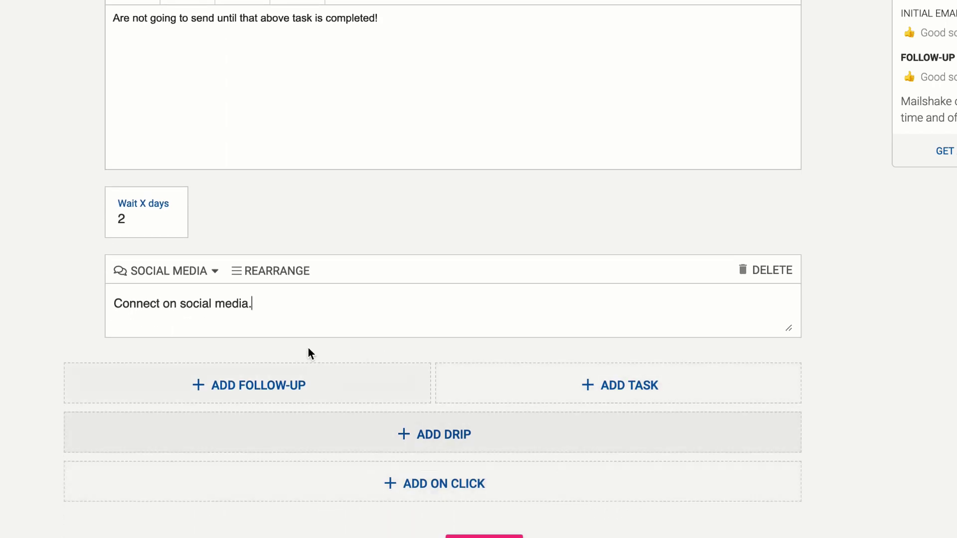
left_click(290, 290)
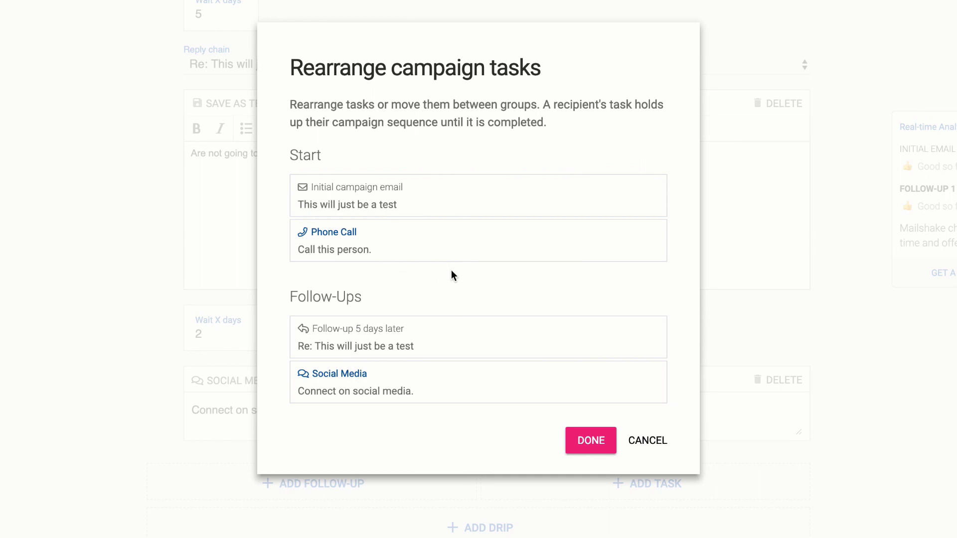
Drag Phone Call, then Social Media, above the initial email in the Start group.
left_click_drag(409, 248, 409, 197)
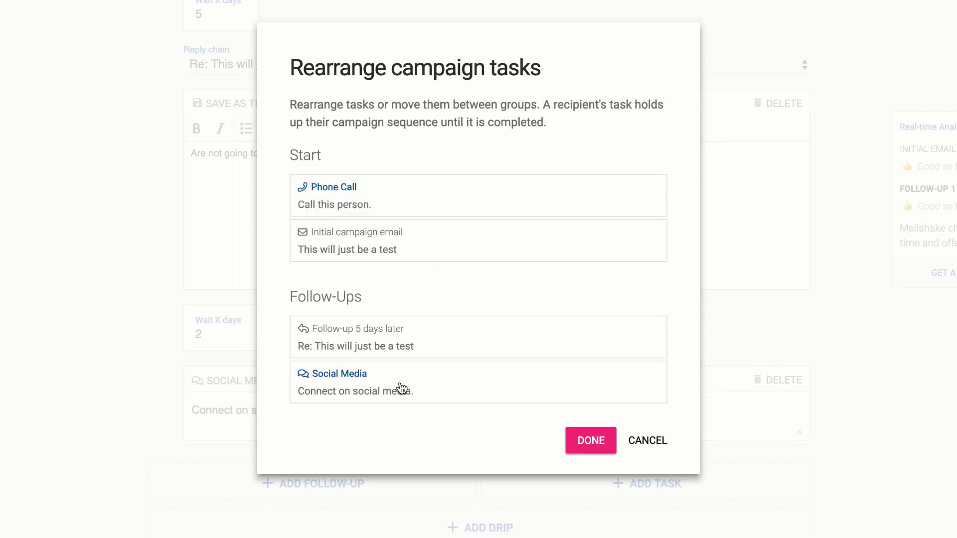
left_click_drag(401, 391, 405, 231)
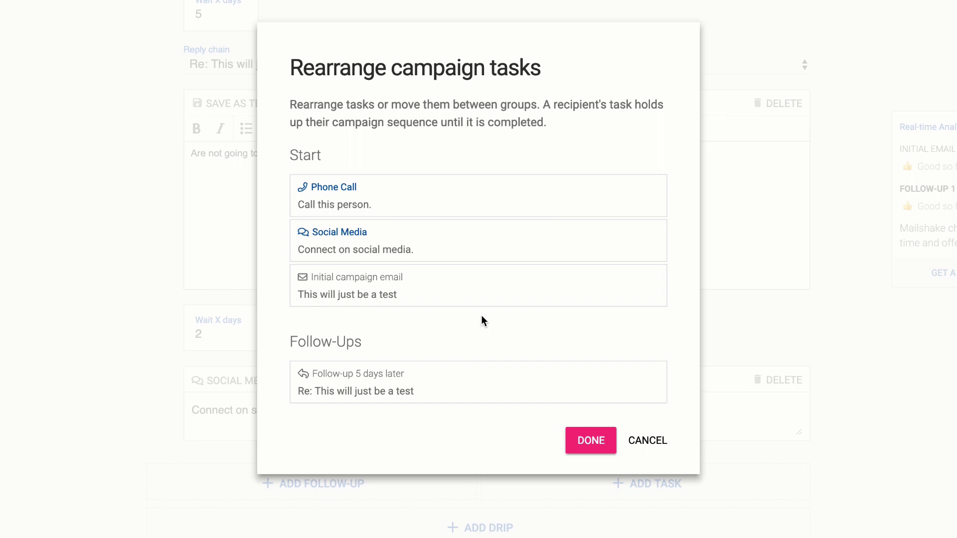
left_click(571, 441)
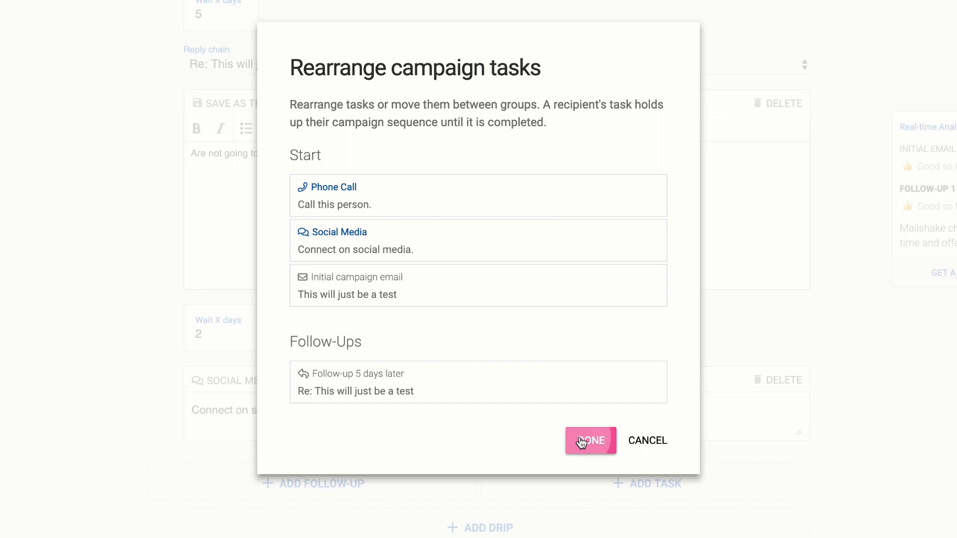
Change the wait between Phone Call and Social Media from 2 to 0 days and finish the sequence.
scroll(484, 297, "up", 15)
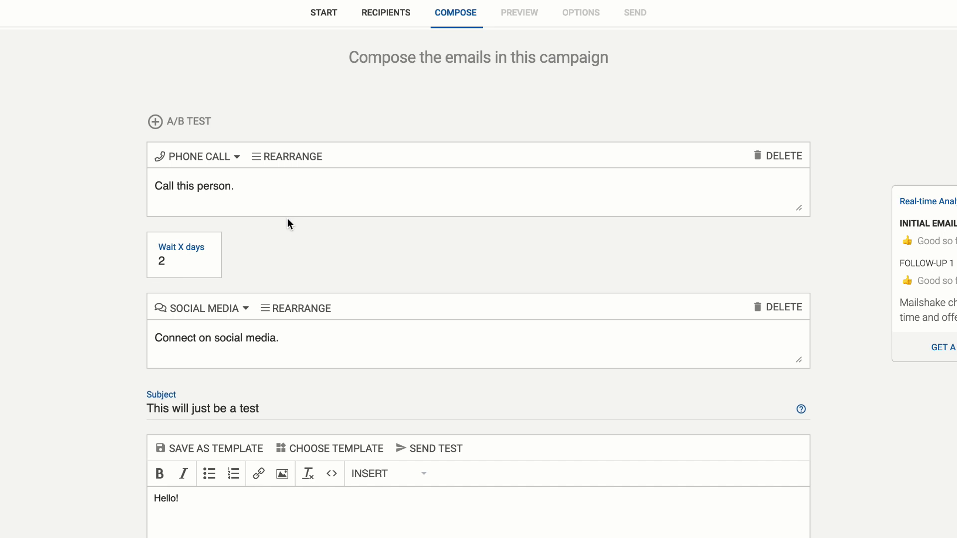
left_click(175, 262)
key("BackSpace")
type("0")
scroll(393, 303, "down", 3)
scroll(369, 293, "down", 15)
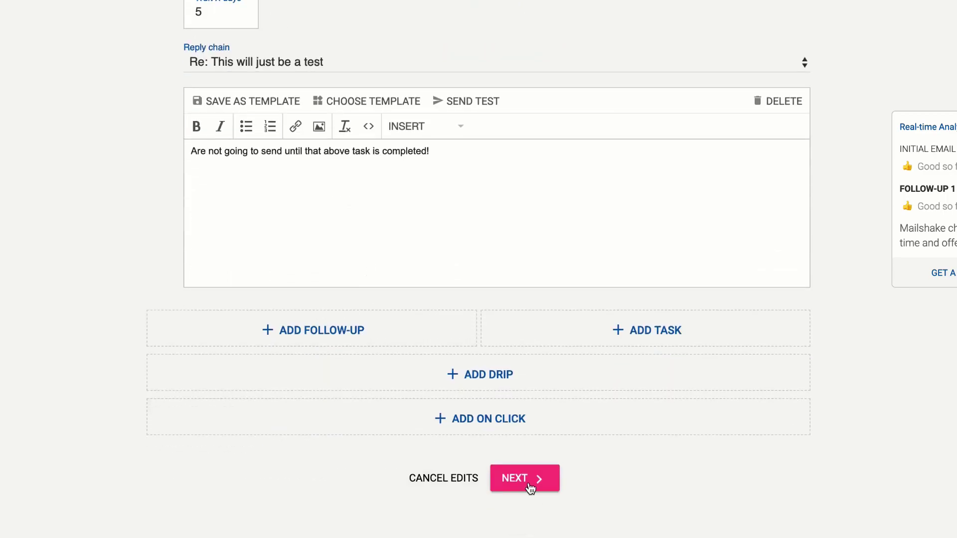
left_click(529, 483)
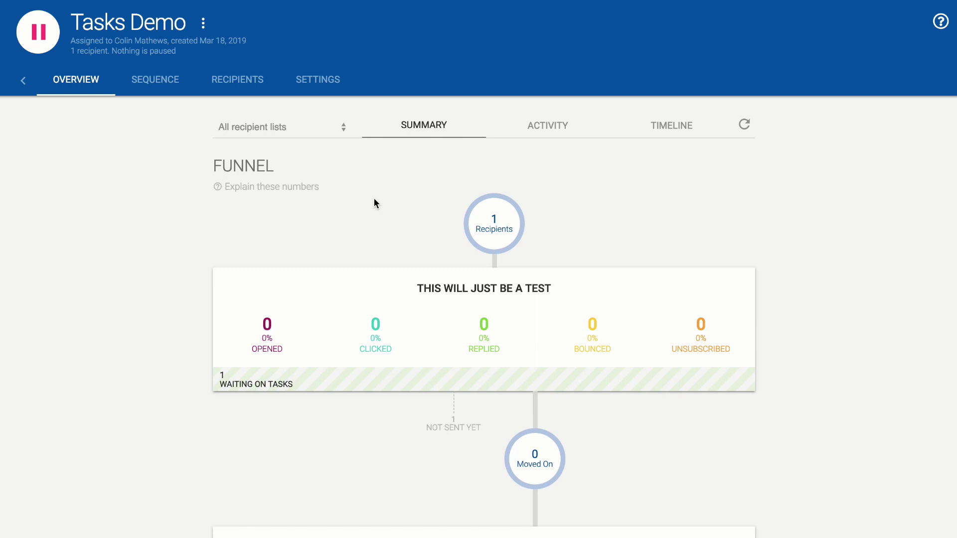
Go from the Sequence view to Recipients and open the single recipient's details.
left_click(156, 85)
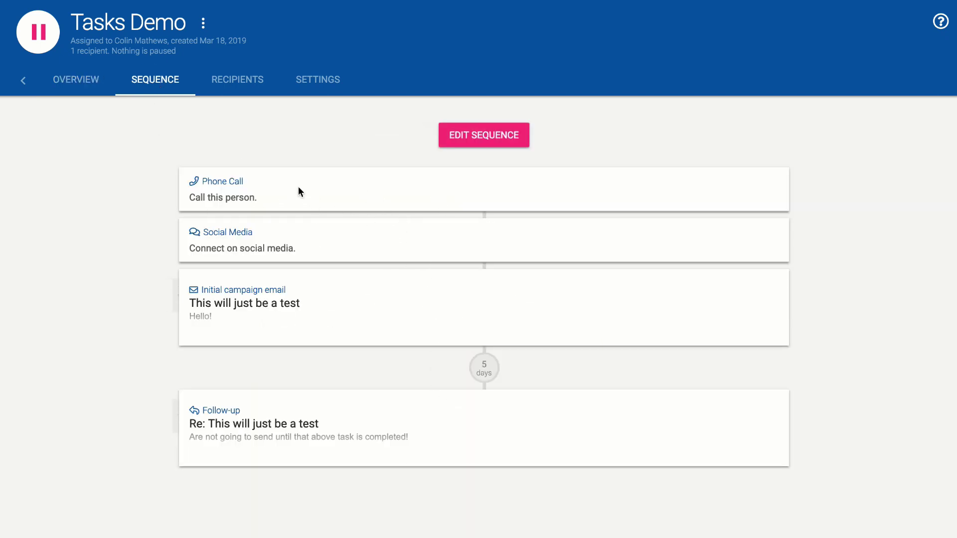
left_click(225, 85)
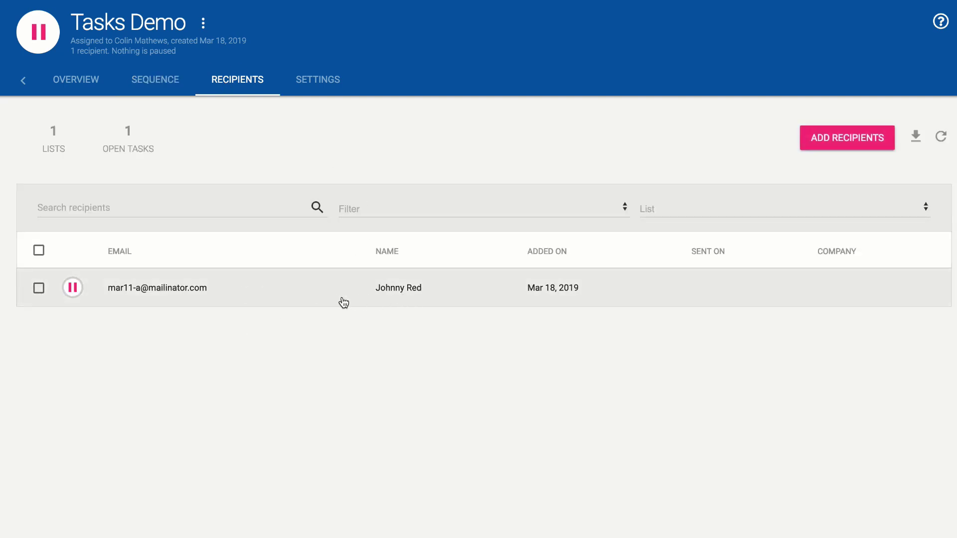
left_click(316, 297)
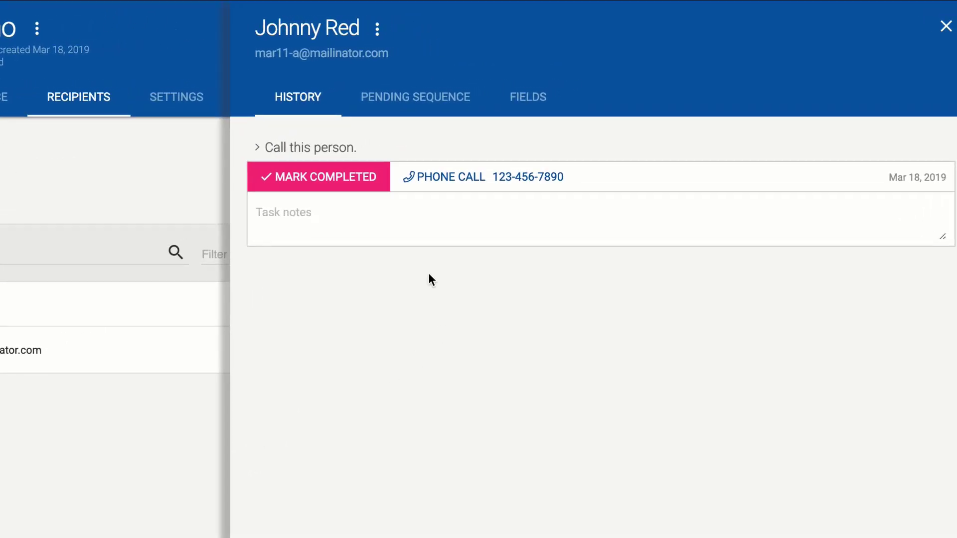
left_click(394, 96)
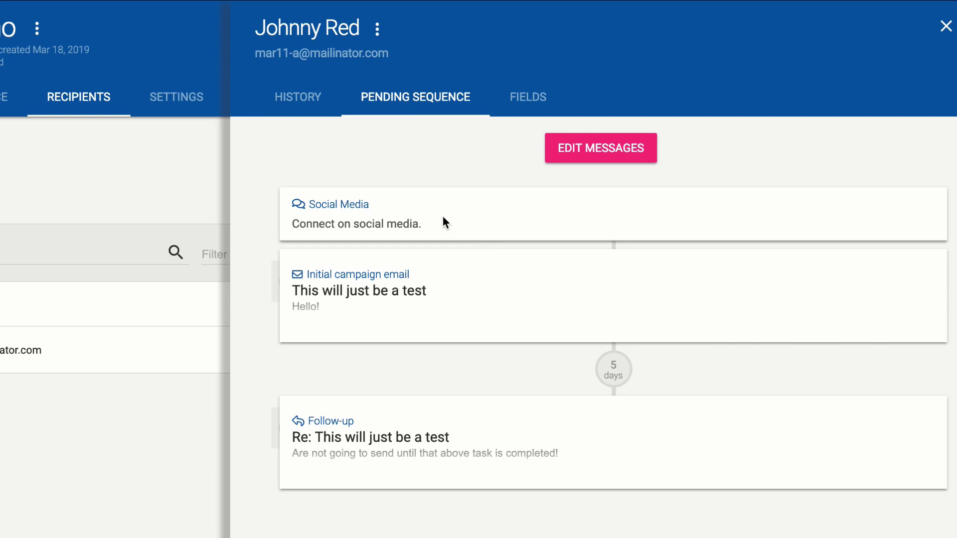
mouse_move(455, 313)
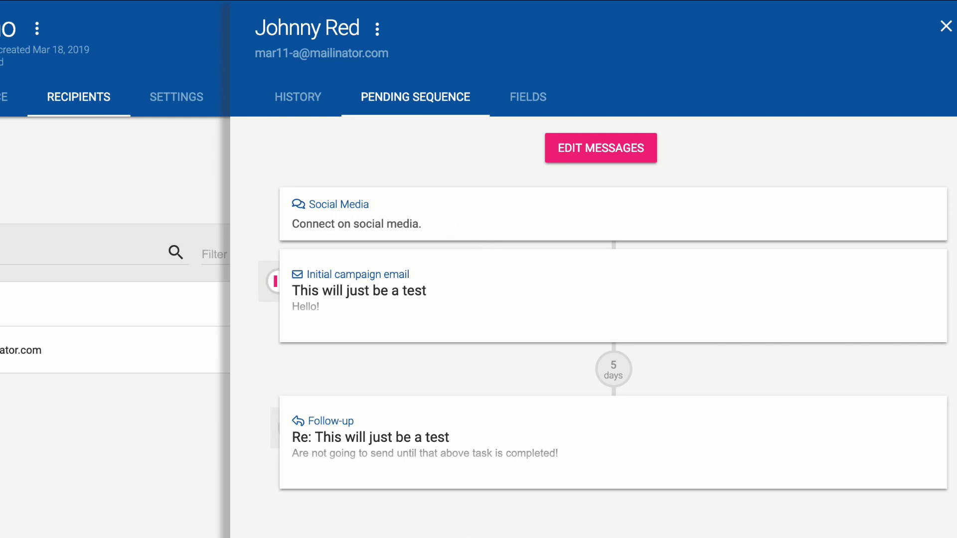
left_click(305, 99)
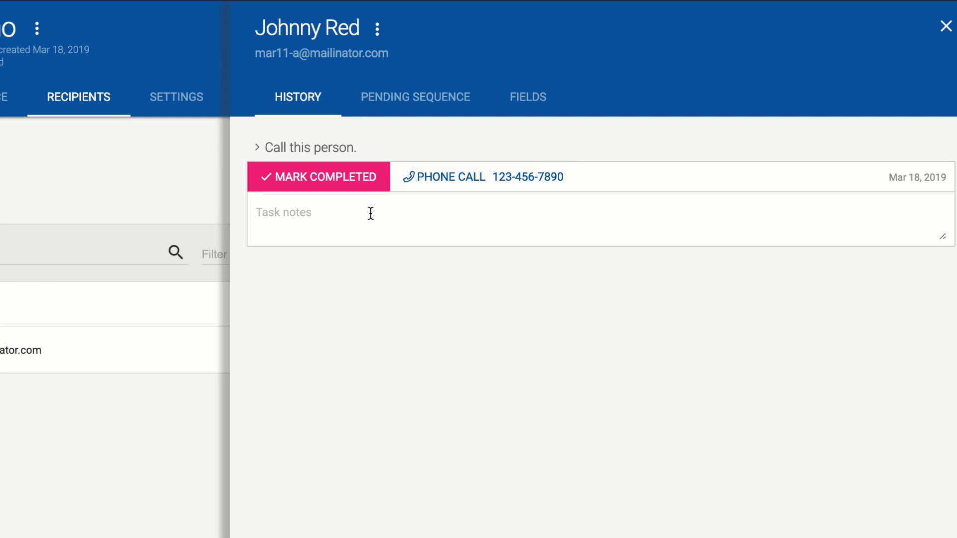
left_click(300, 215)
left_click(460, 182)
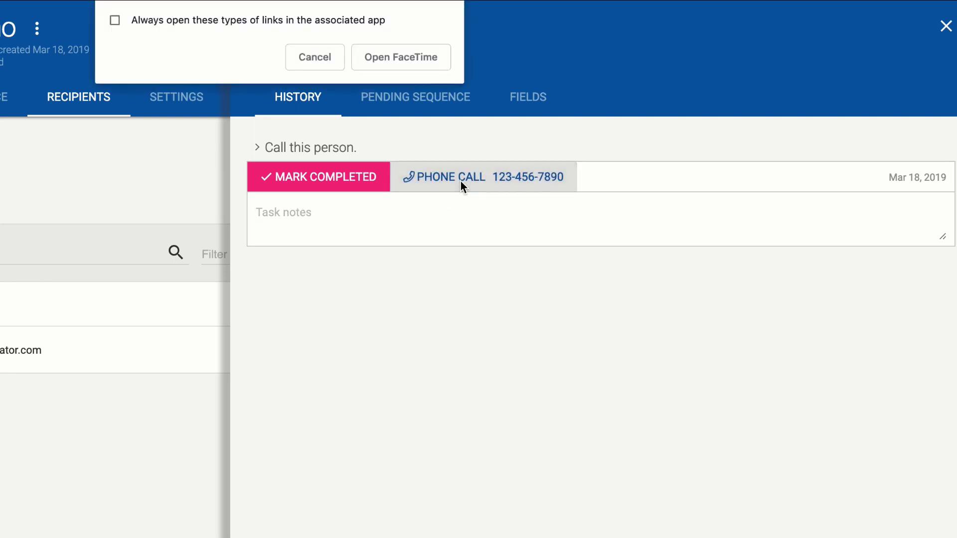
left_click(327, 56)
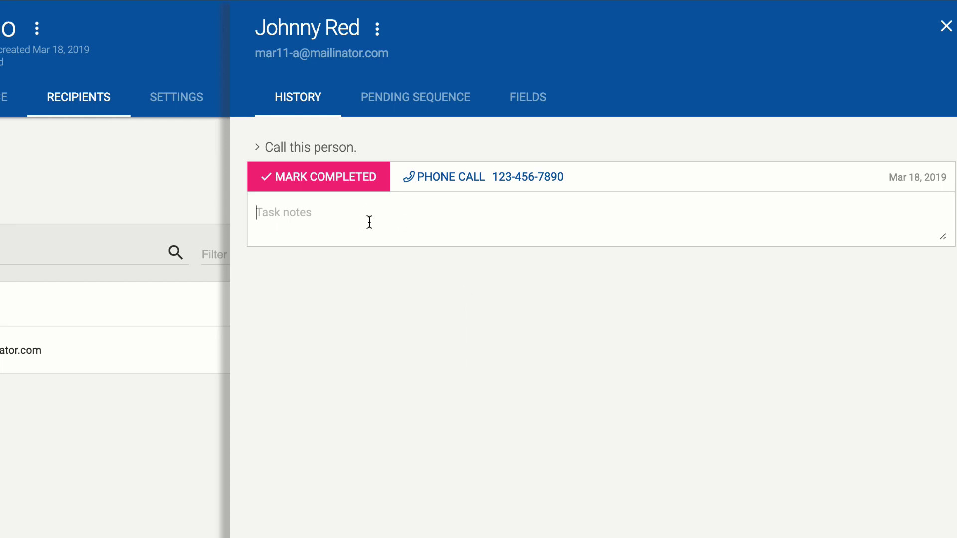
Note 'And saving notes as you go.' on the call task, complete it, and review the pending sequence.
type("And saving no")
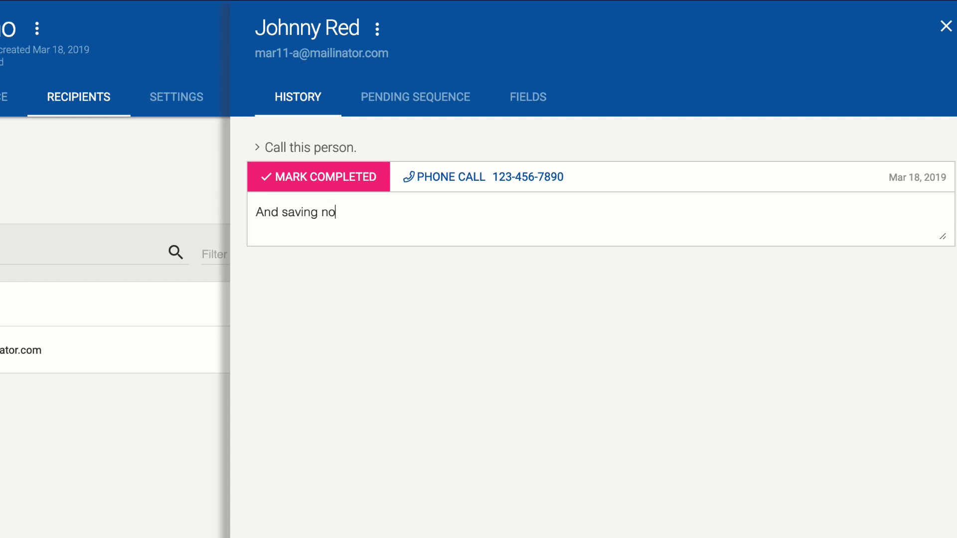
type("tes as you go.")
left_click(327, 179)
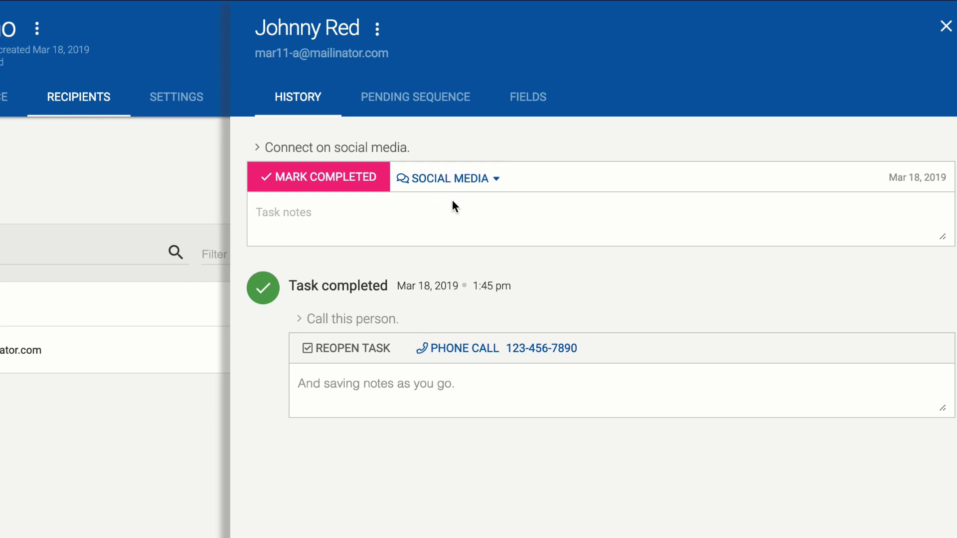
left_click(418, 105)
mouse_move(420, 237)
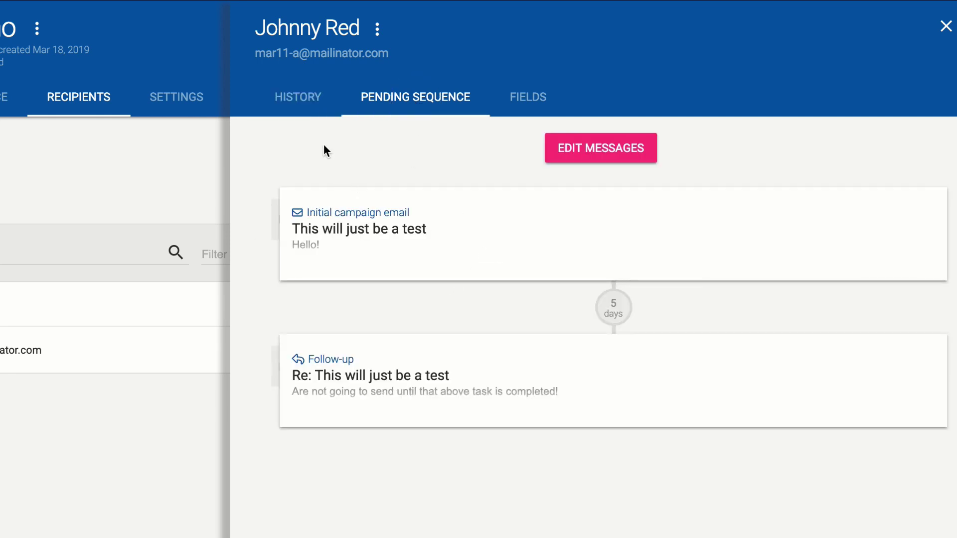
left_click(298, 97)
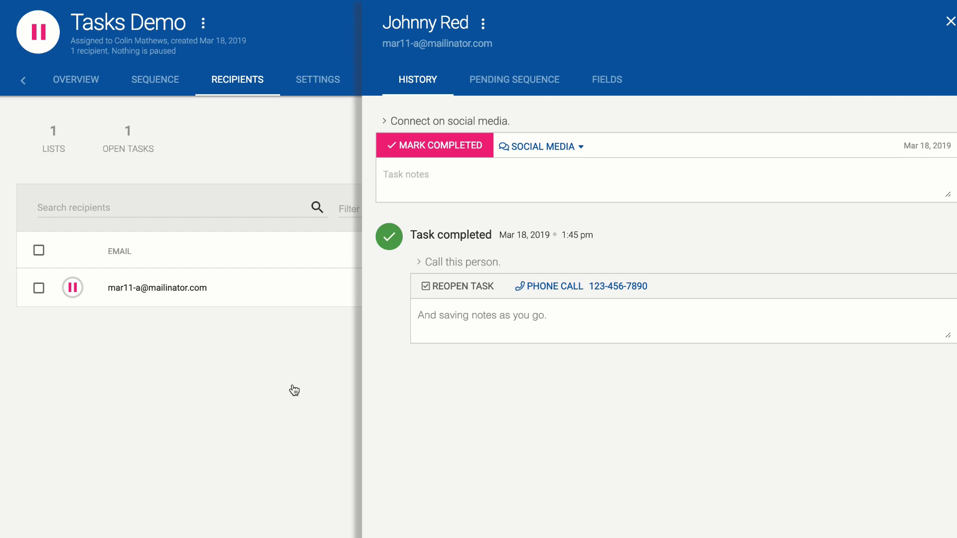
Close the recipient panel, reopen it once, then close it again.
left_click(294, 390)
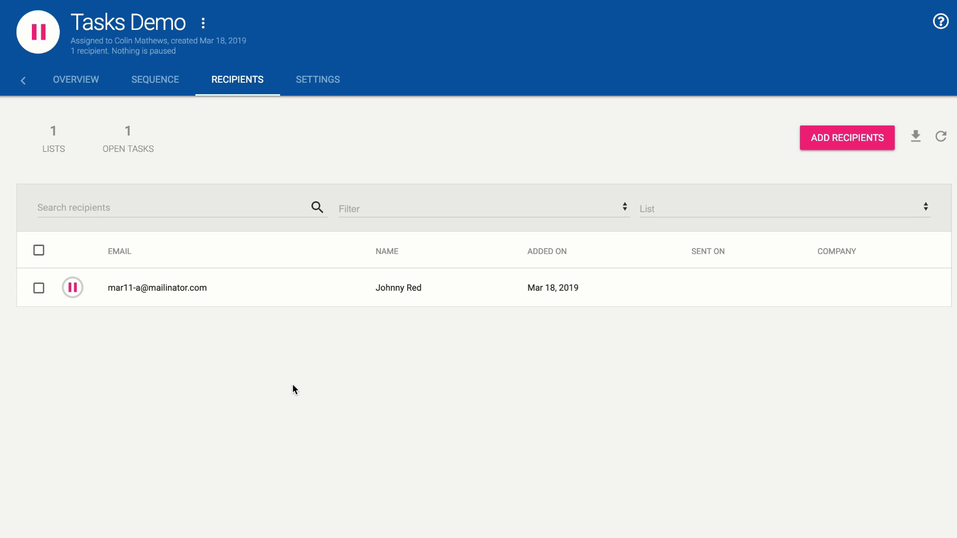
left_click(261, 293)
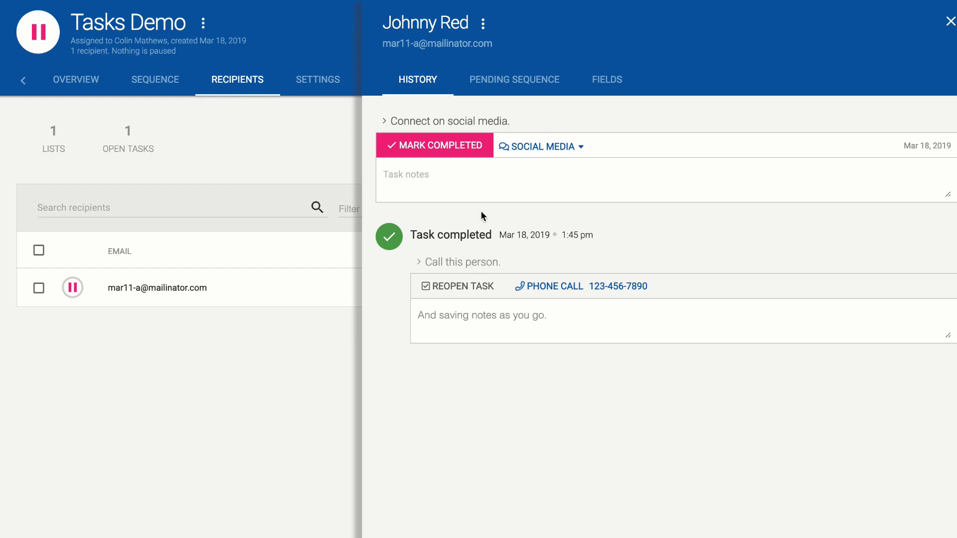
left_click(301, 343)
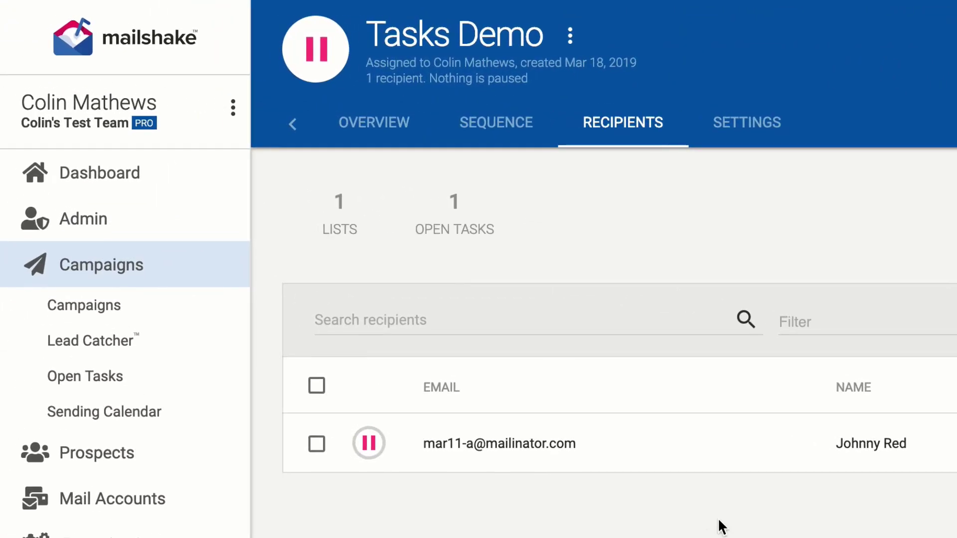
On the Open Tasks page, mark the first three phone-call tasks as completed.
left_click(102, 366)
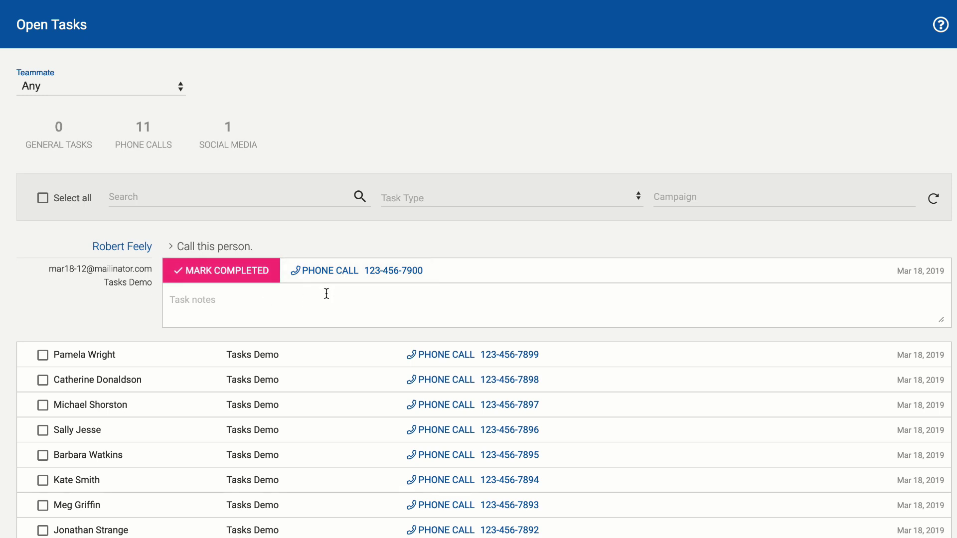
left_click(215, 276)
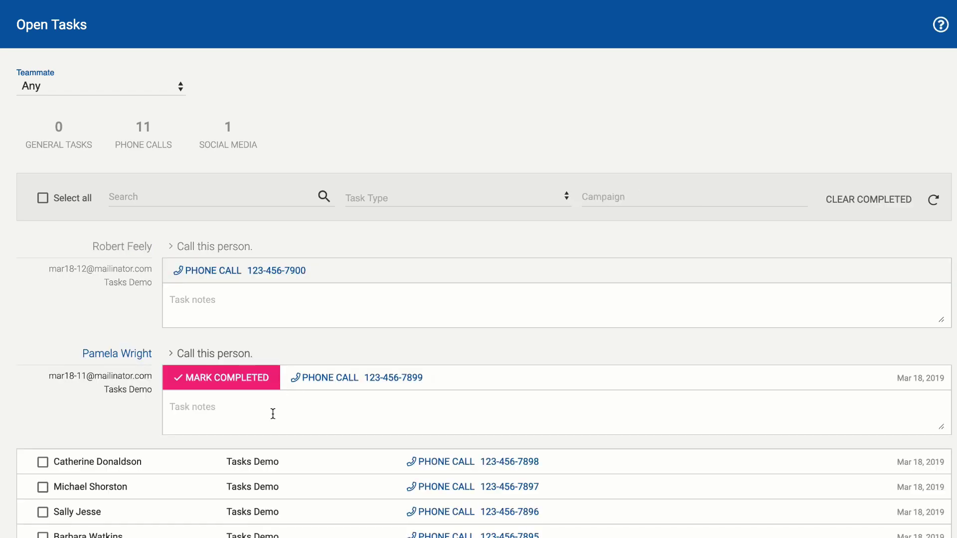
scroll(272, 413, "down", 1)
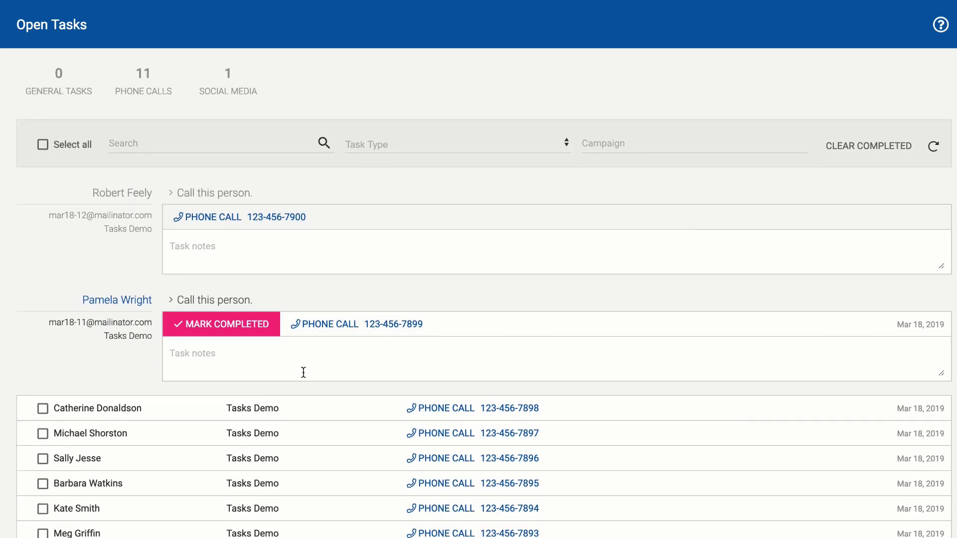
left_click(217, 329)
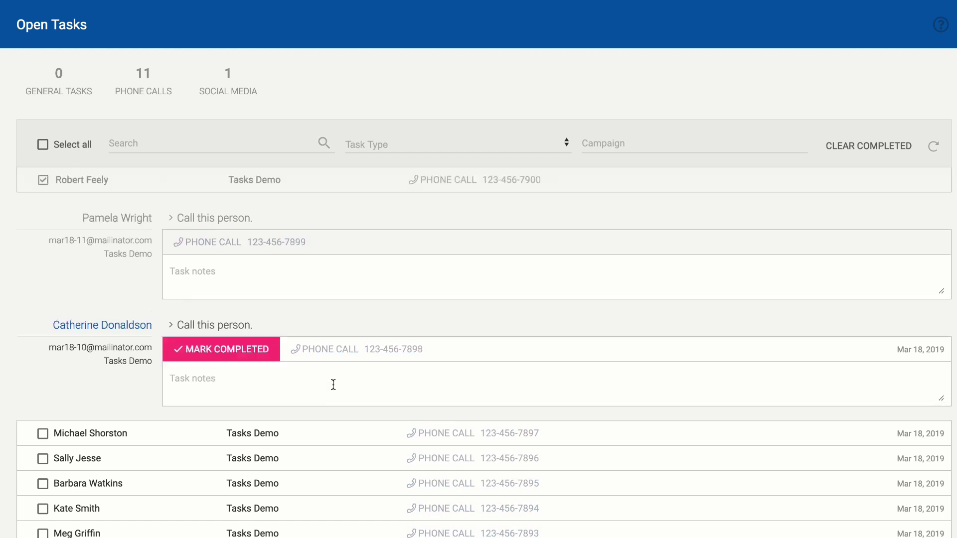
left_click(224, 353)
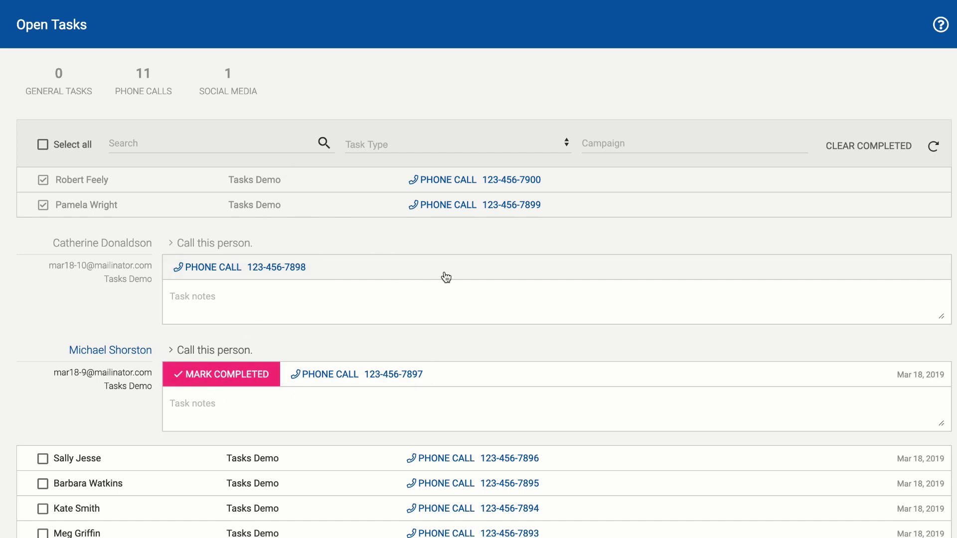
scroll(312, 369, "down", 3)
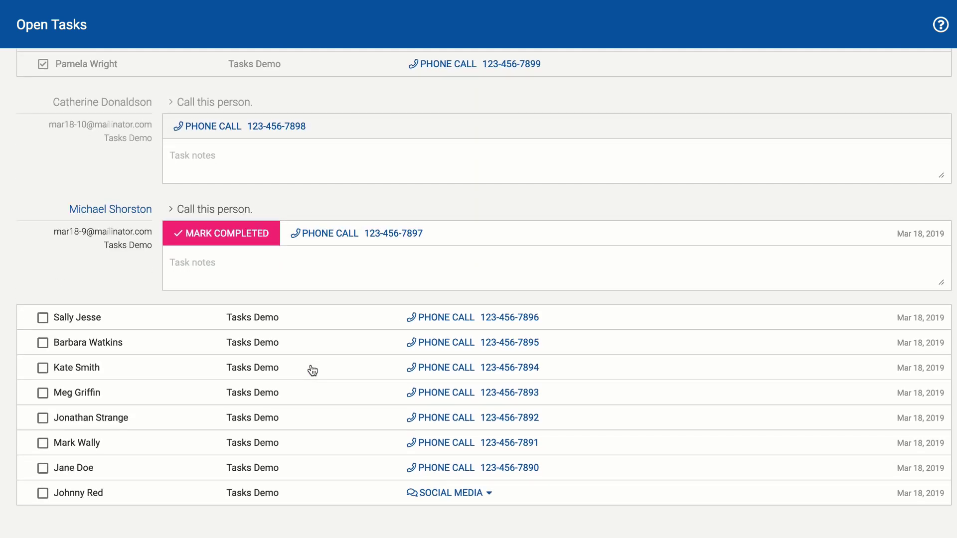
scroll(312, 369, "up", 2)
scroll(310, 368, "down", 4)
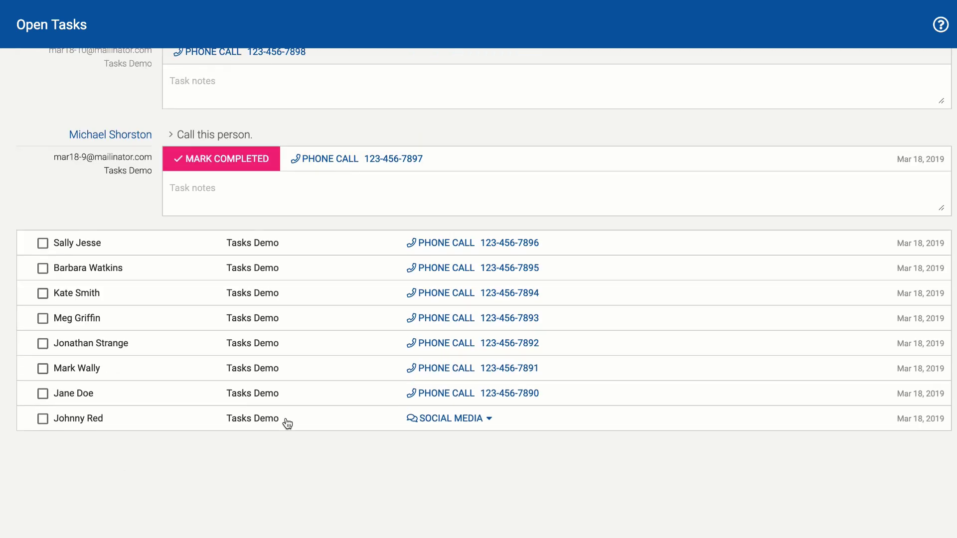
Expand the 'Connect on social media' task, view the recipient's social profile links, and start its task notes.
left_click(288, 423)
scroll(182, 392, "down", 2)
left_click(317, 375)
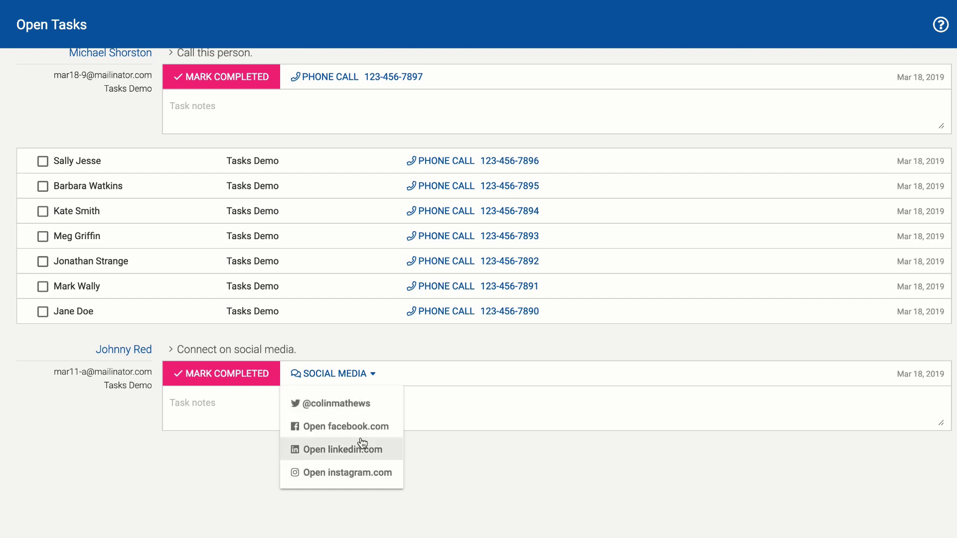
left_click(434, 413)
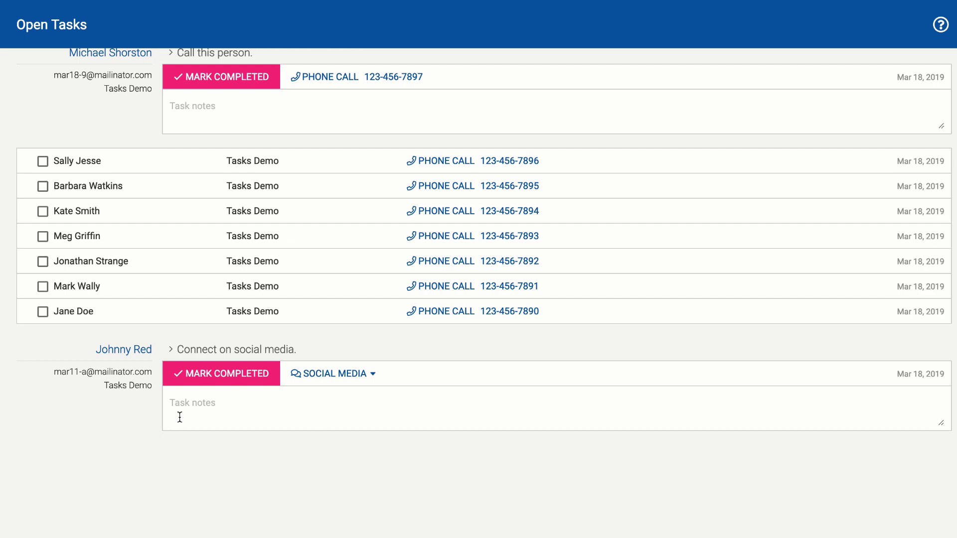
View the recipient's record in the campaign, then go back to the Open Tasks list.
left_click(114, 373)
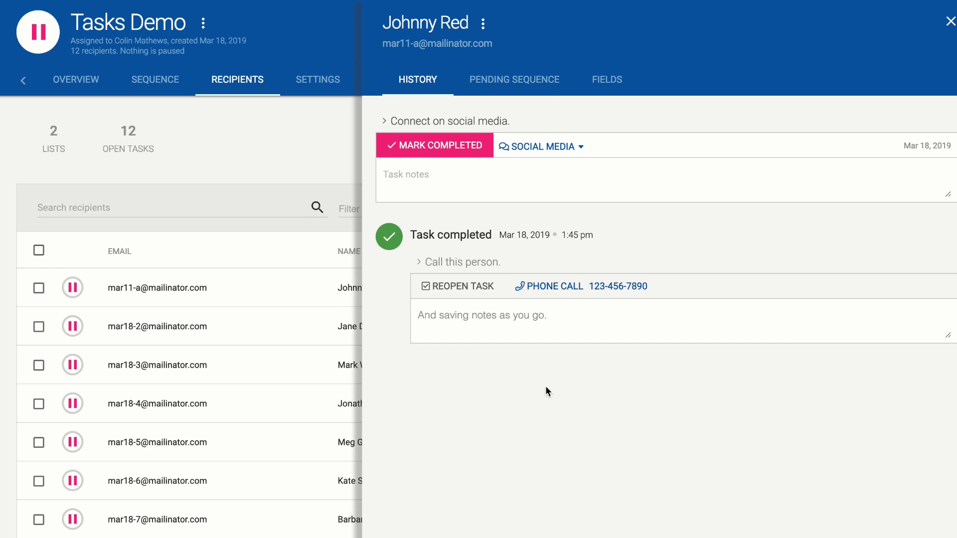
left_click(495, 422)
key("alt+Left")
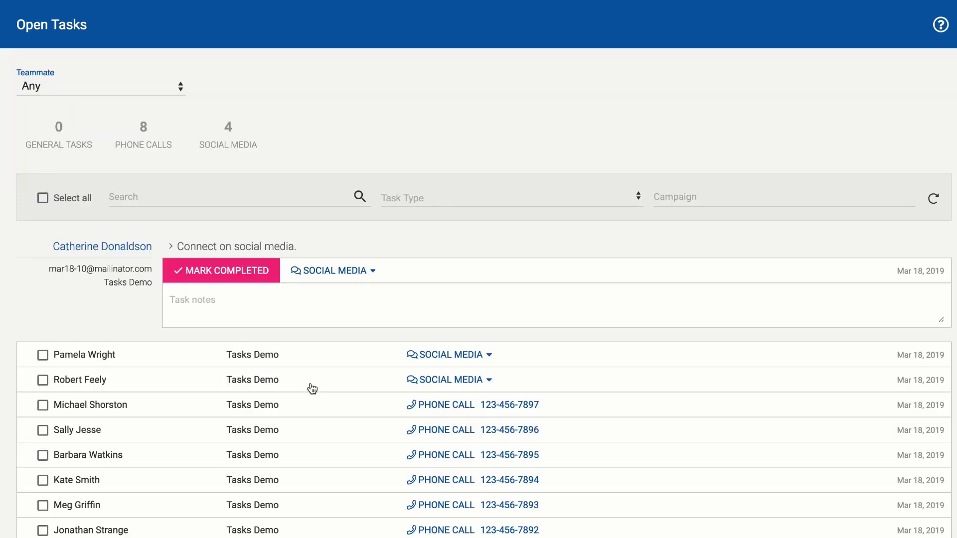
scroll(312, 388, "down", 1)
scroll(312, 388, "up", 3)
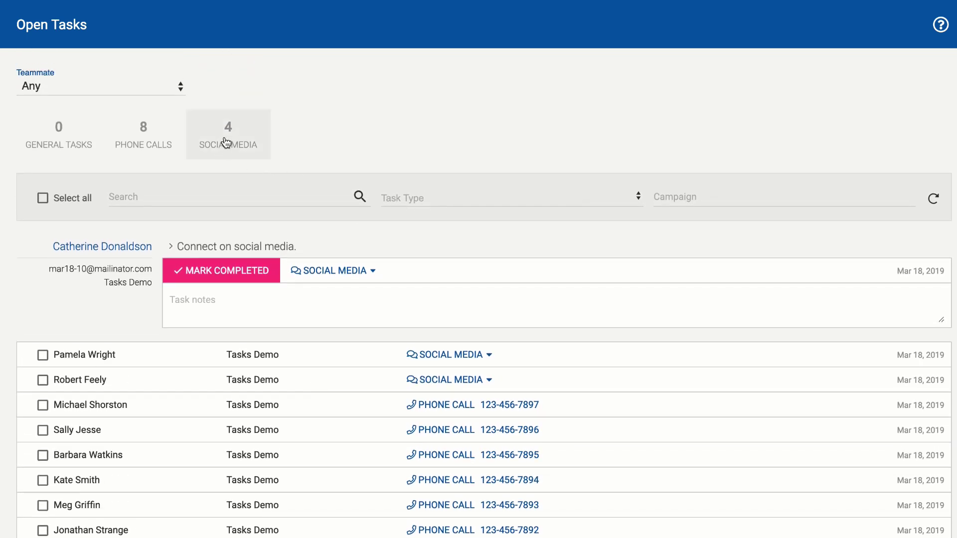
Review the Teammate and Campaign filters, leaving Teammate on Any and no campaign selected.
left_click(156, 88)
left_click(281, 120)
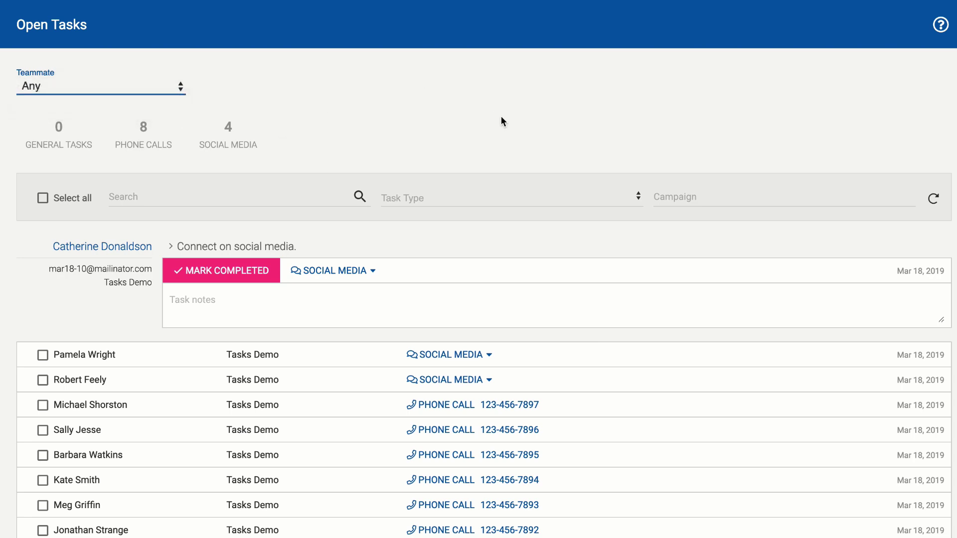
left_click(707, 197)
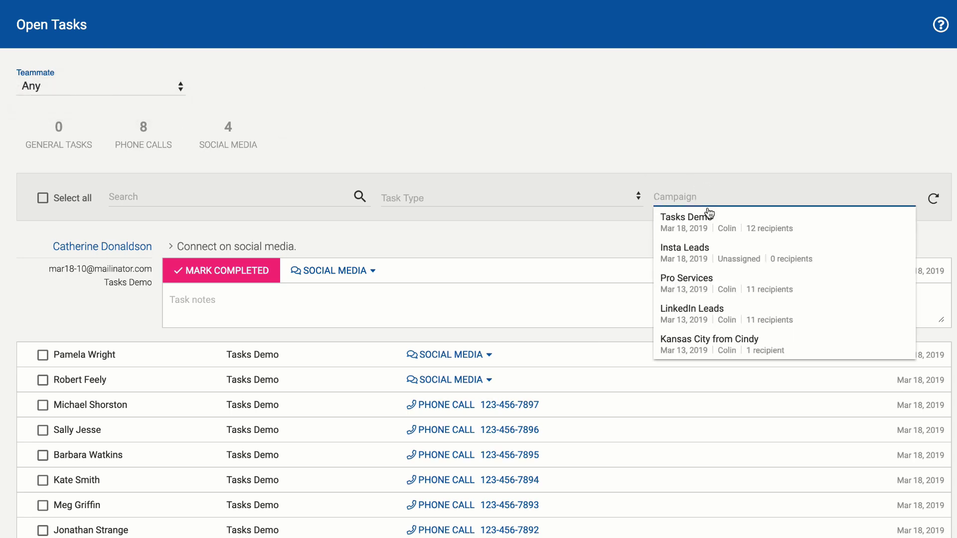
left_click(675, 147)
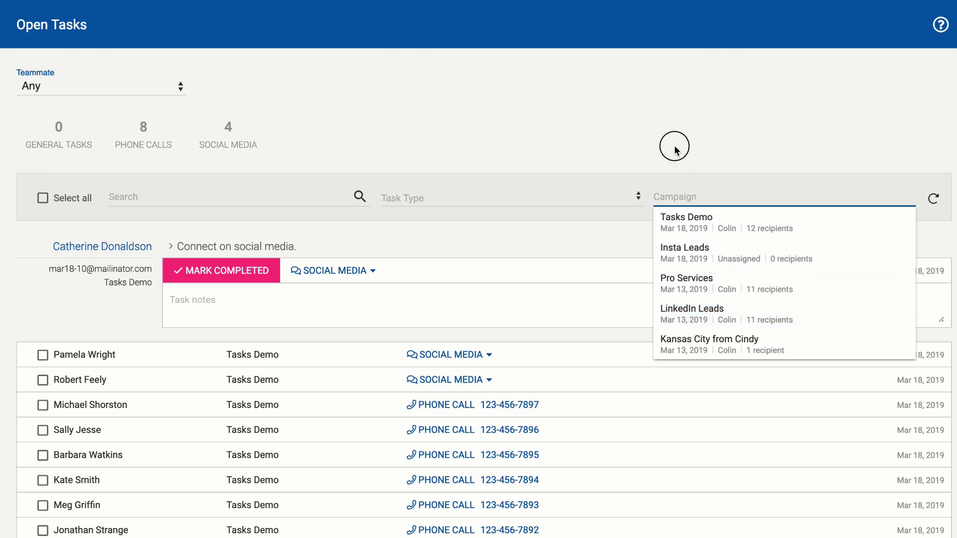